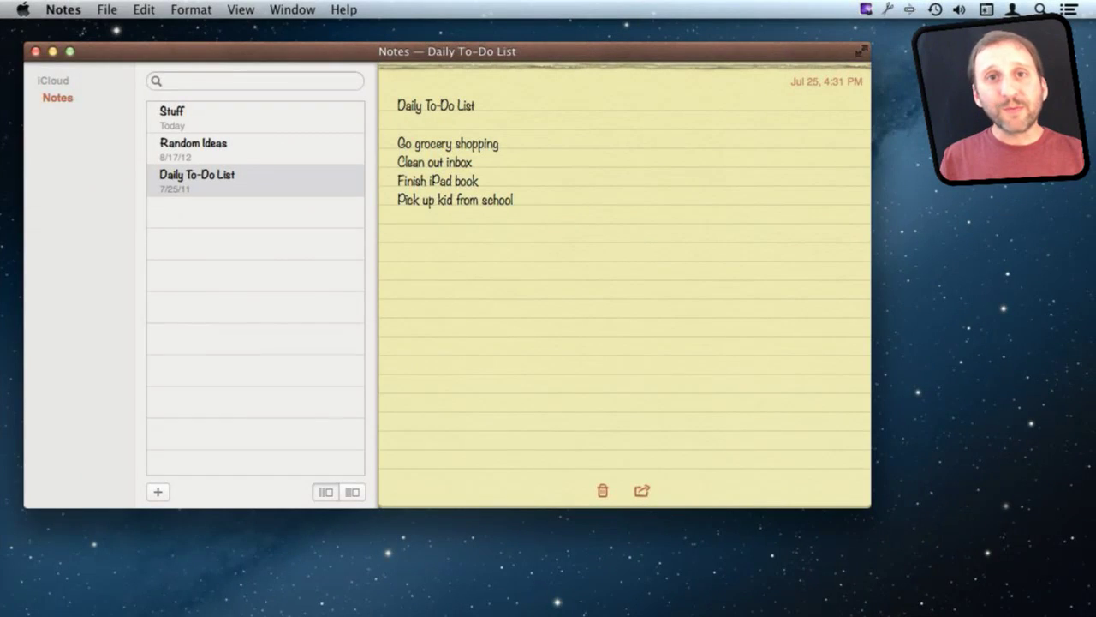
Step: Hide the folder list of the notes window and bring it back
mouse_move(367, 604)
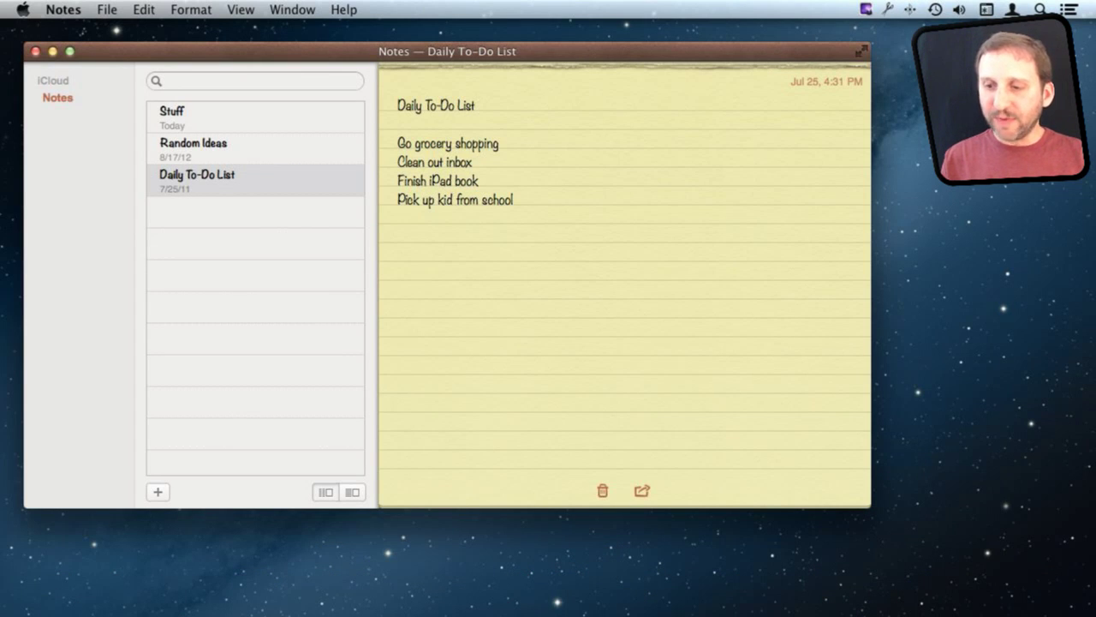
left_click(352, 492)
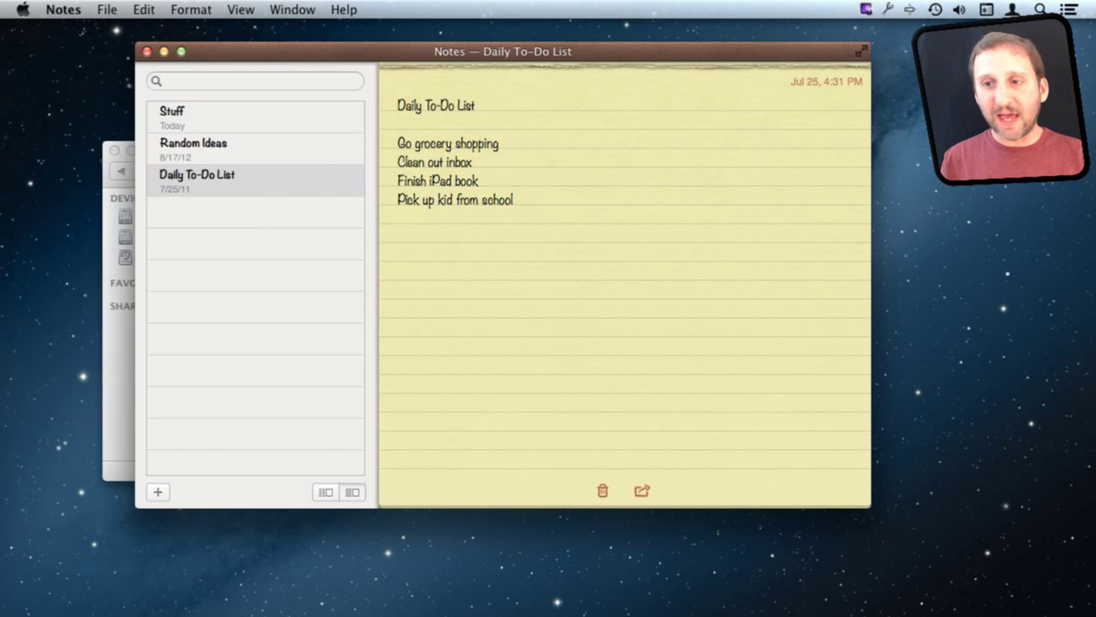
key("super+alt+s")
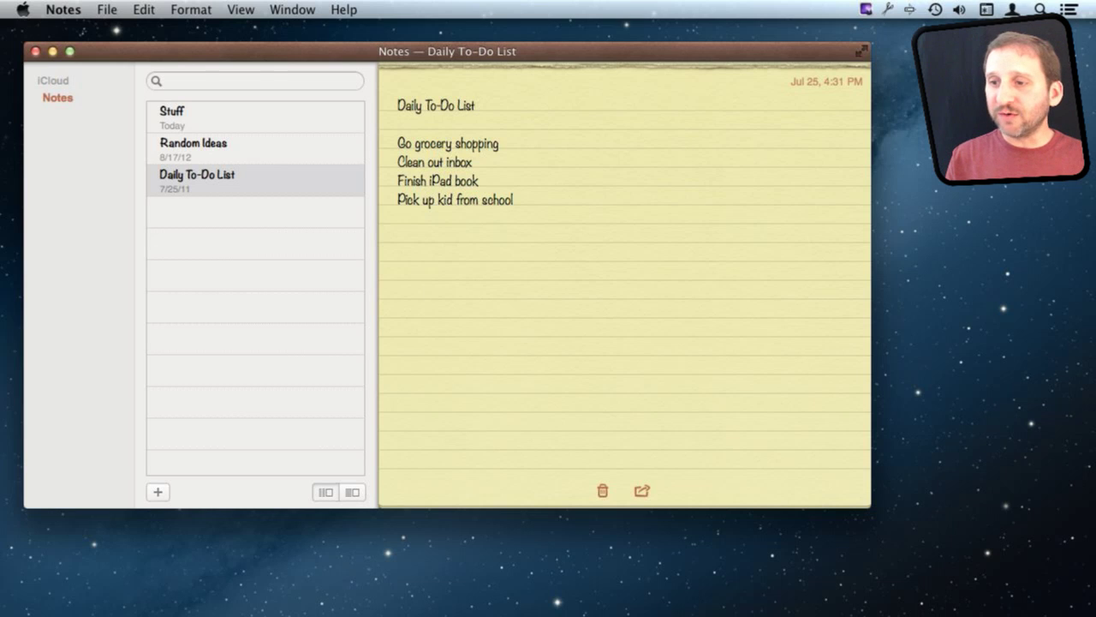
Step: Browse the existing notes Stuff, Random Ideas and Daily To-Do List, ending on Stuff
left_click(255, 117)
left_click(255, 149)
left_click(255, 181)
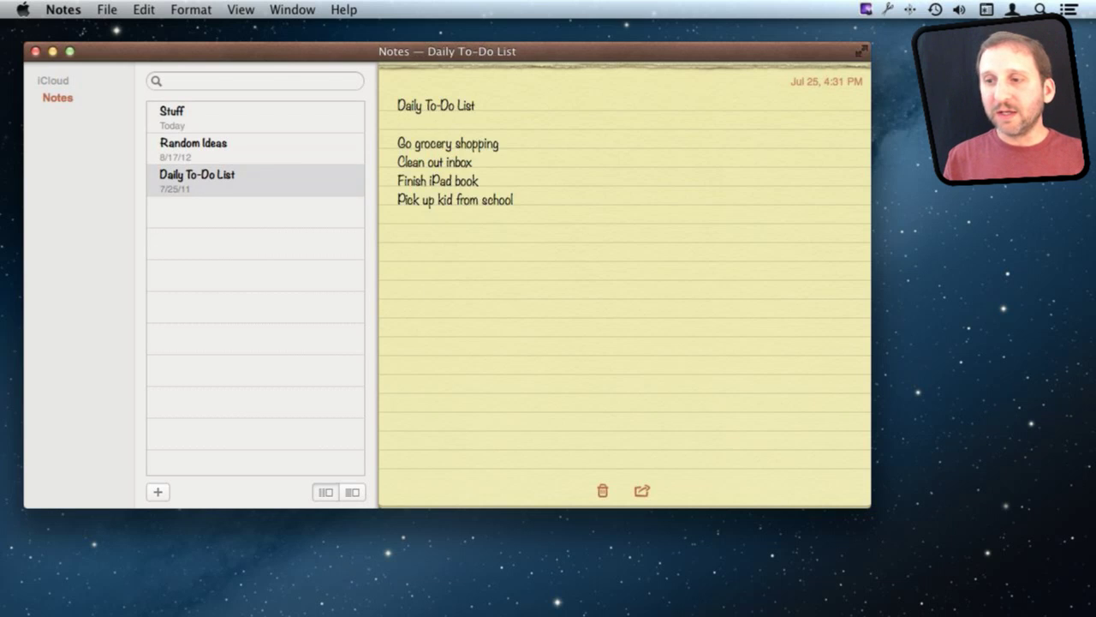
left_click(255, 117)
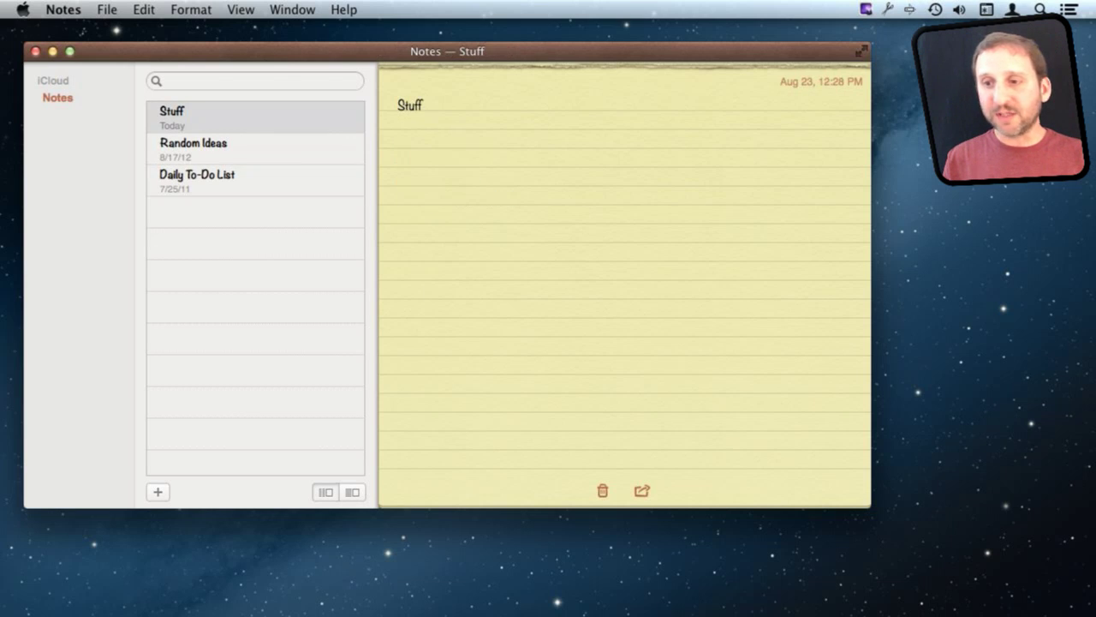
Step: Create a note titled "My new note" with the lines sdfsd, ds, dfs, fds and dfs below a blank line
key("super+n")
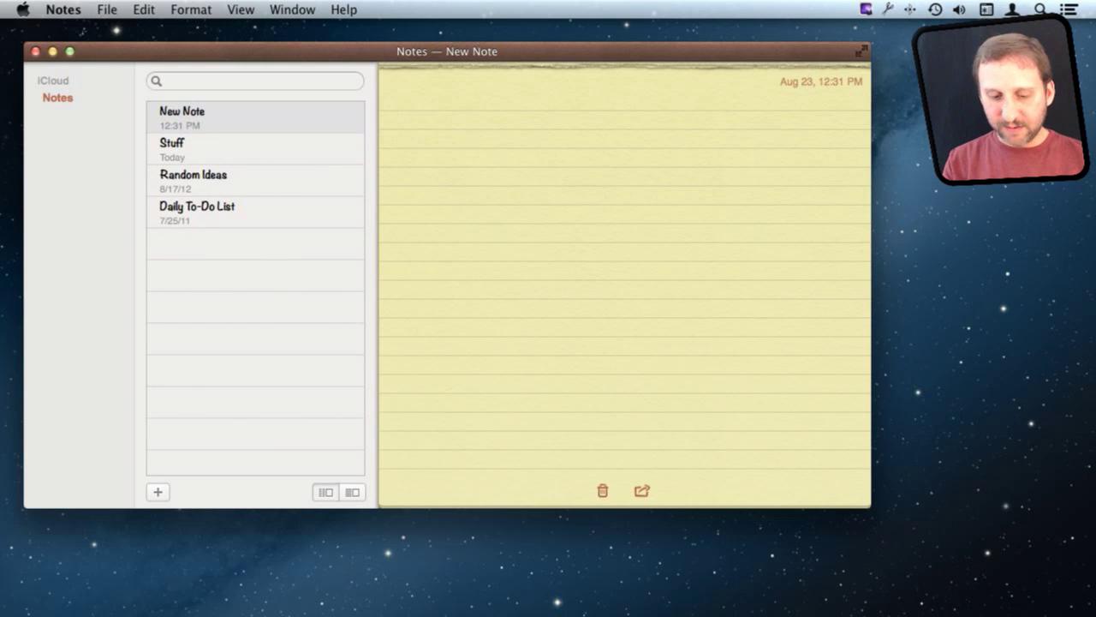
type("My new")
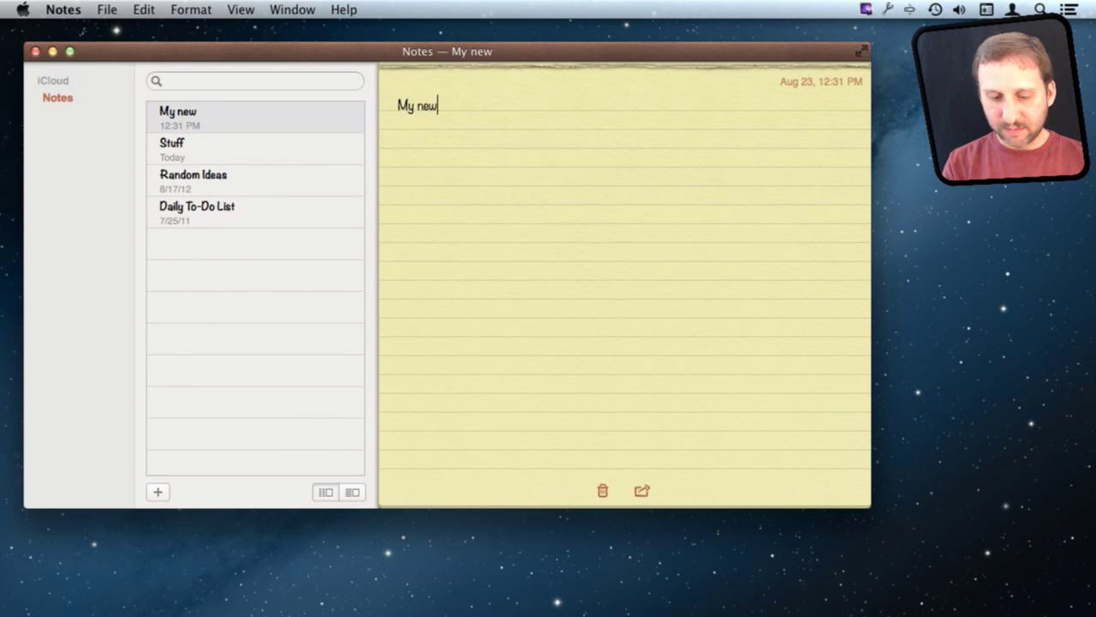
type(" note  sdfsd ds dfs fds dfs")
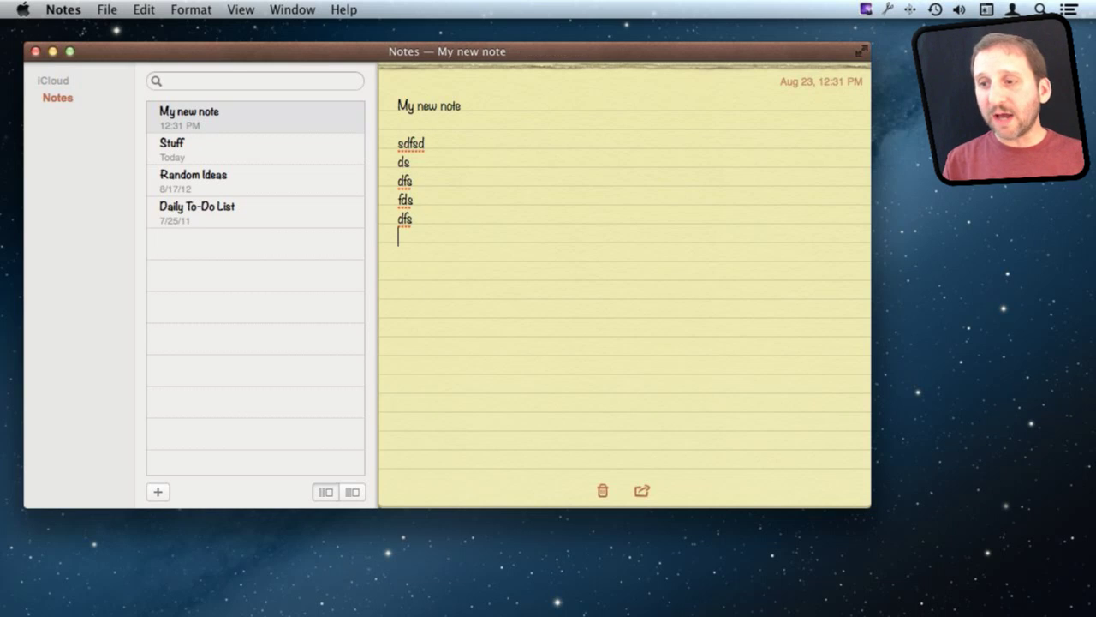
Step: Select the word "sdfsd" in the new note and examine the font settings available for it
double_click(411, 143)
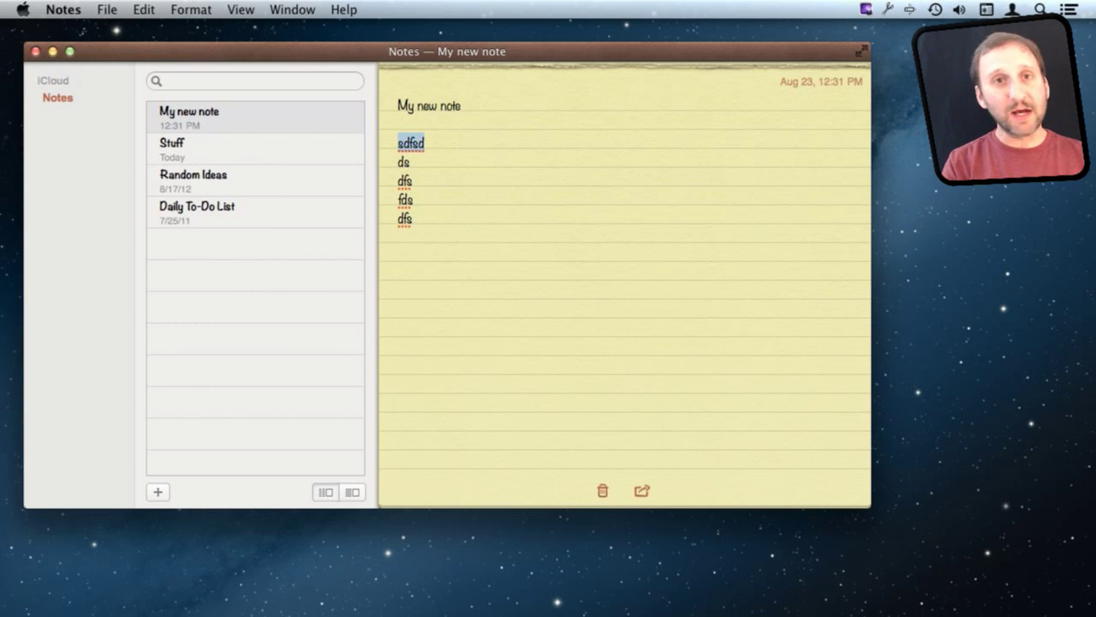
key("super+b")
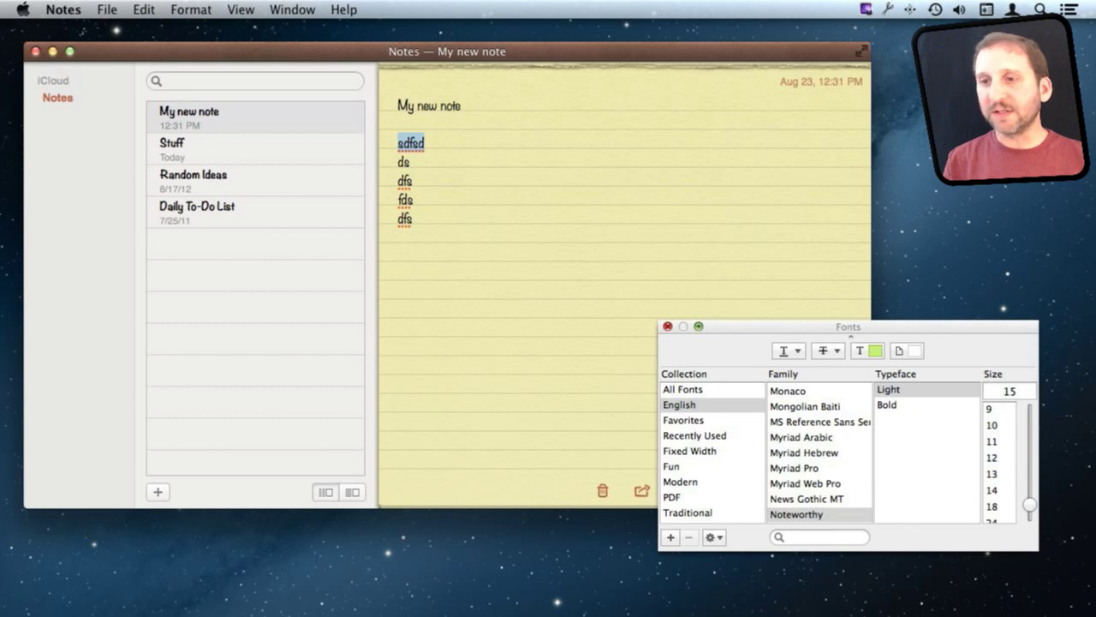
left_click(669, 327)
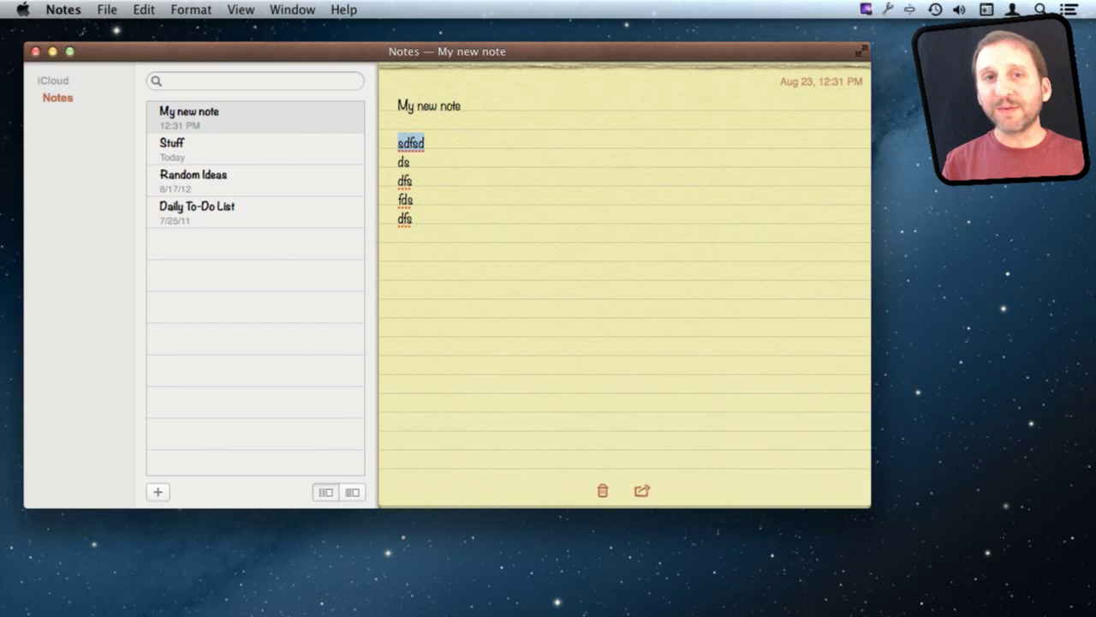
Step: Format the "sdfsd" line as a bulleted list and undo that formatting
left_click(191, 9)
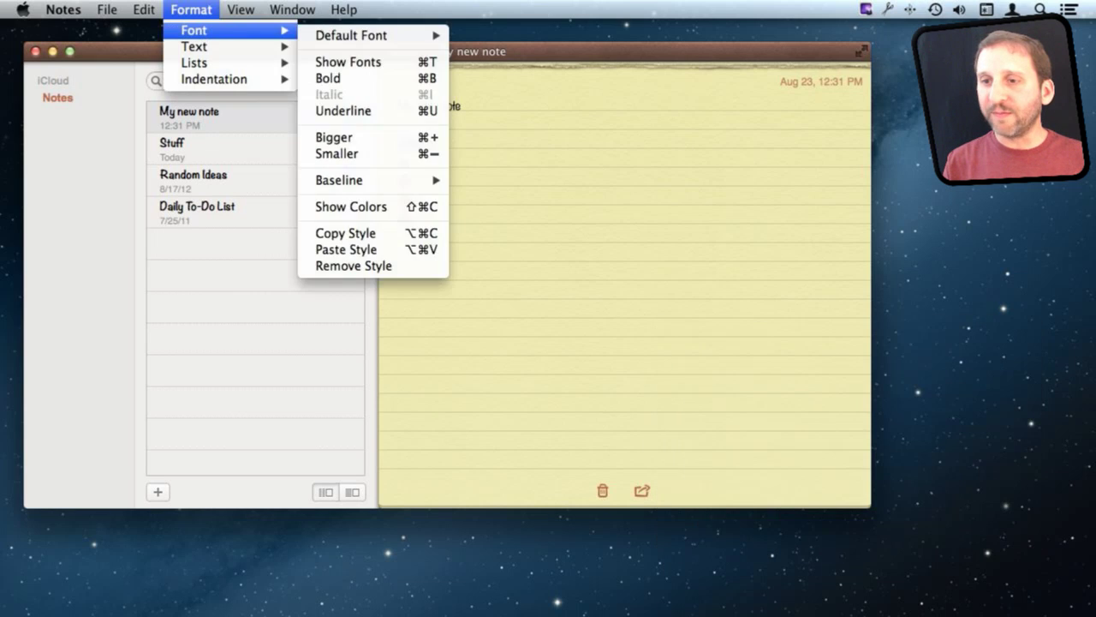
mouse_move(195, 63)
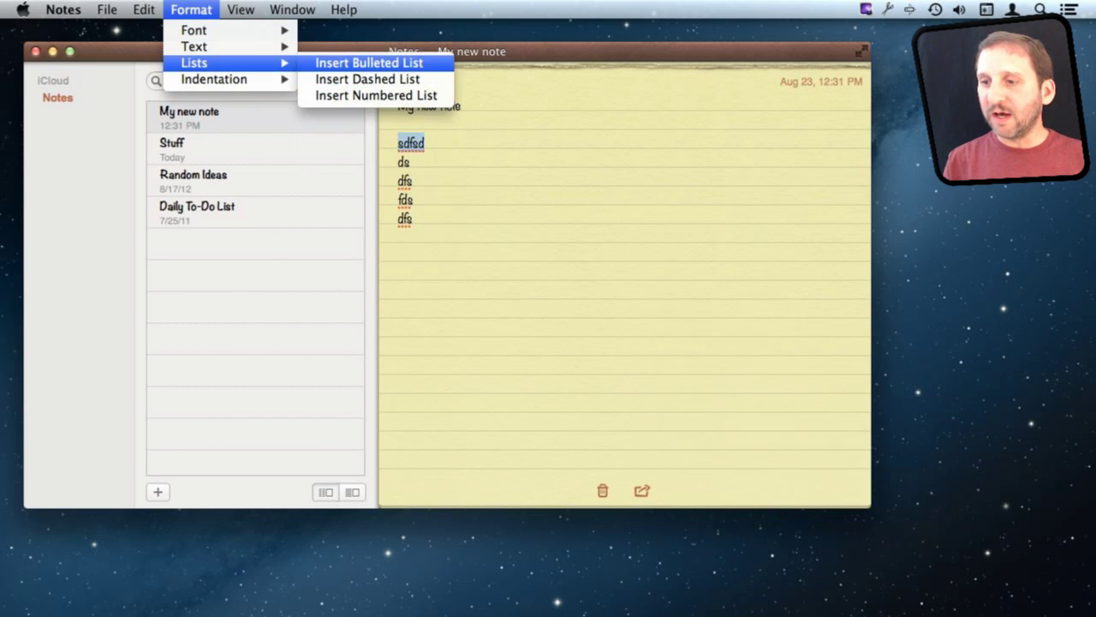
left_click(368, 62)
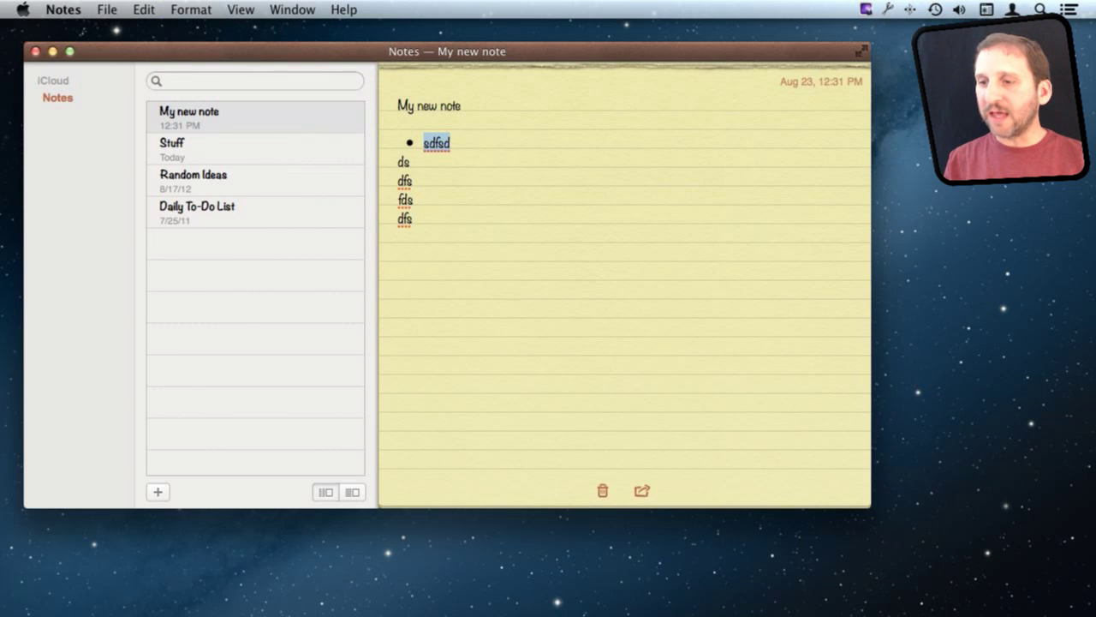
key("super+z")
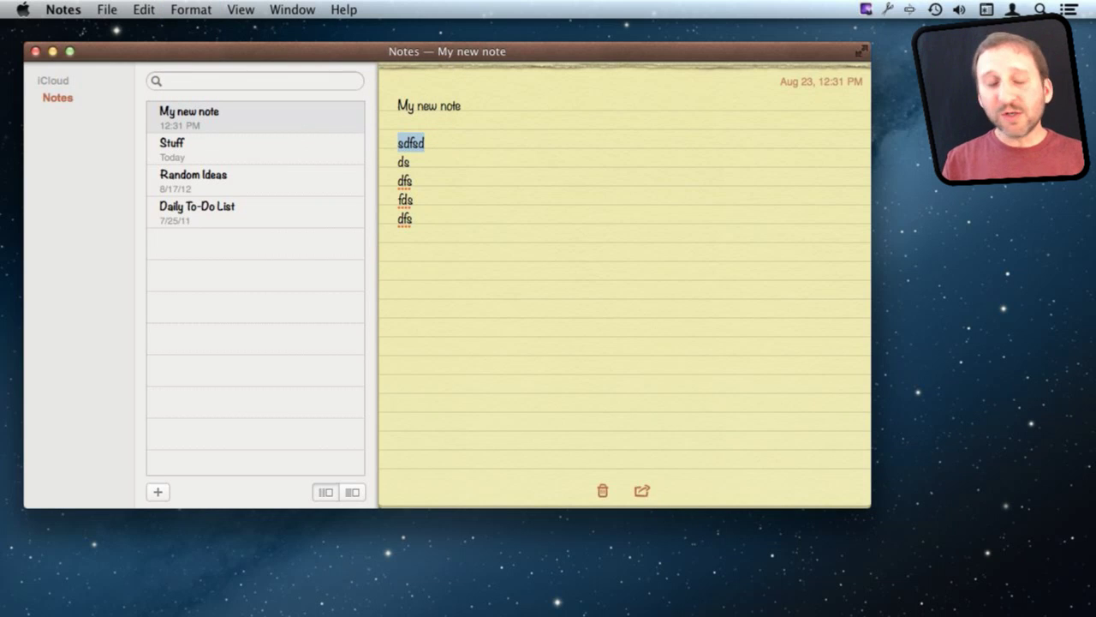
Step: Switch back and forth between the Stuff note and My new note
left_click(255, 149)
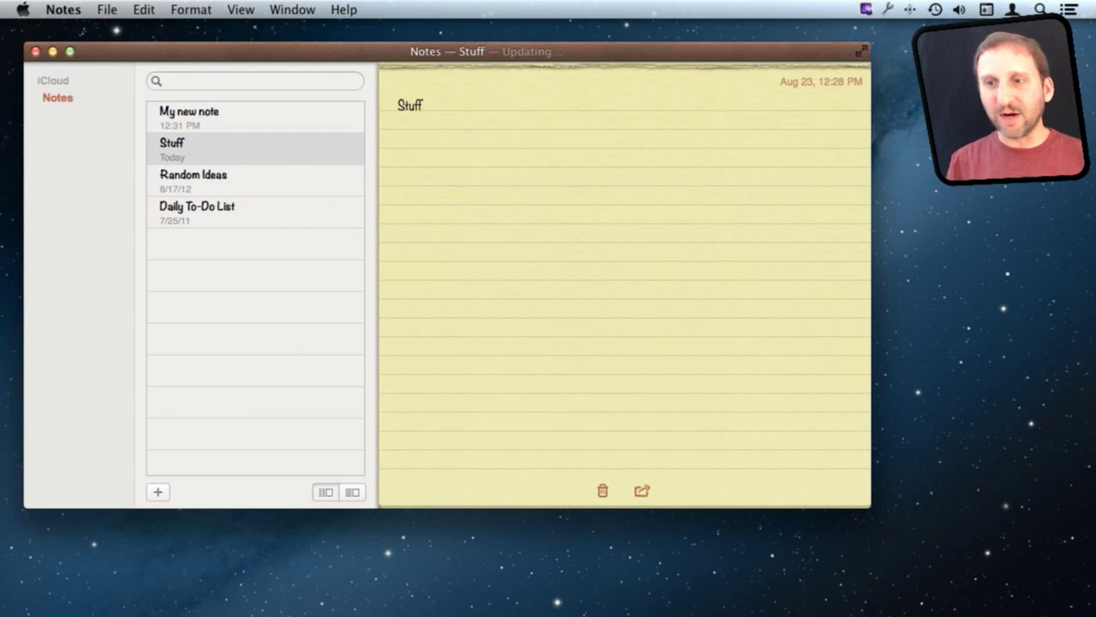
left_click(255, 117)
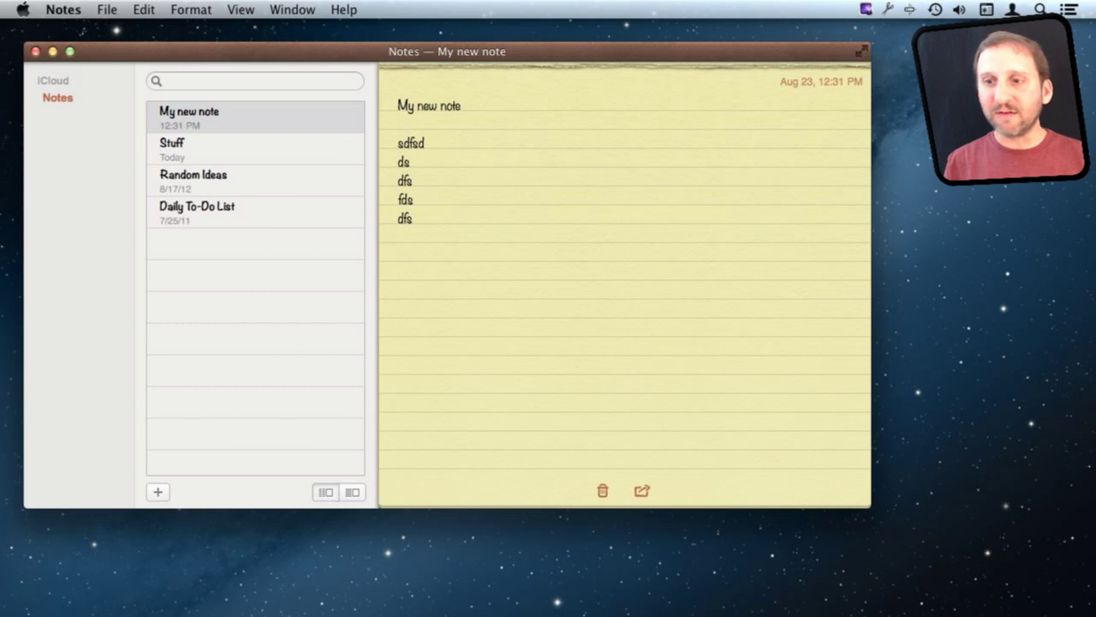
left_click(255, 149)
left_click(256, 117)
Step: Add the line "gdfgafdg" at the end of My new note, switch to Stuff and reopen the edited note
left_click(398, 237)
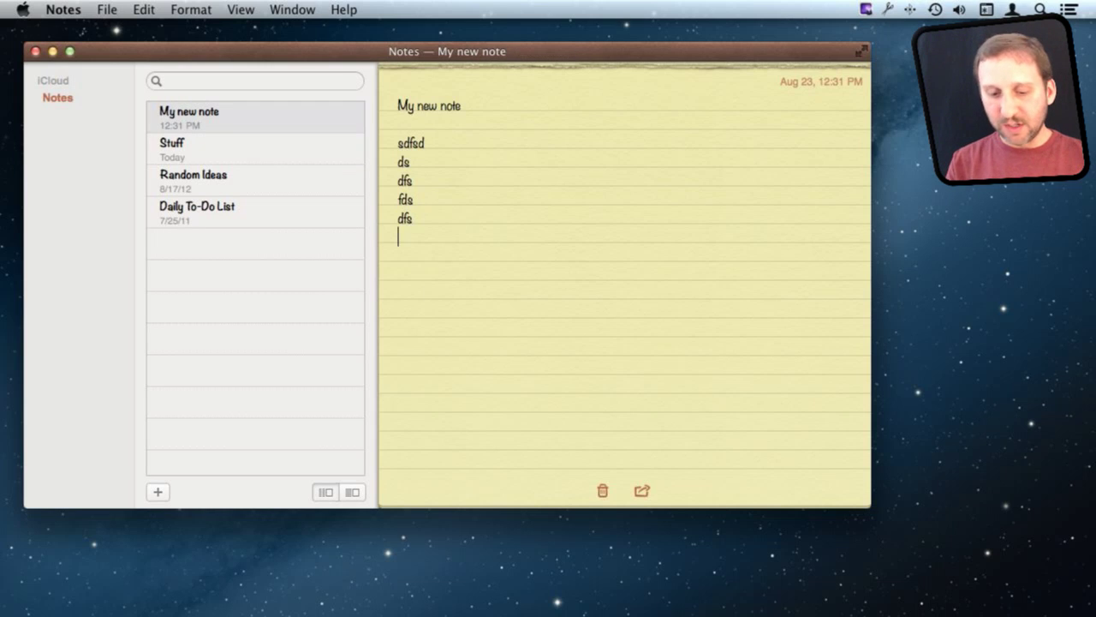
type("gdfgdfdg")
left_click(255, 149)
left_click(255, 117)
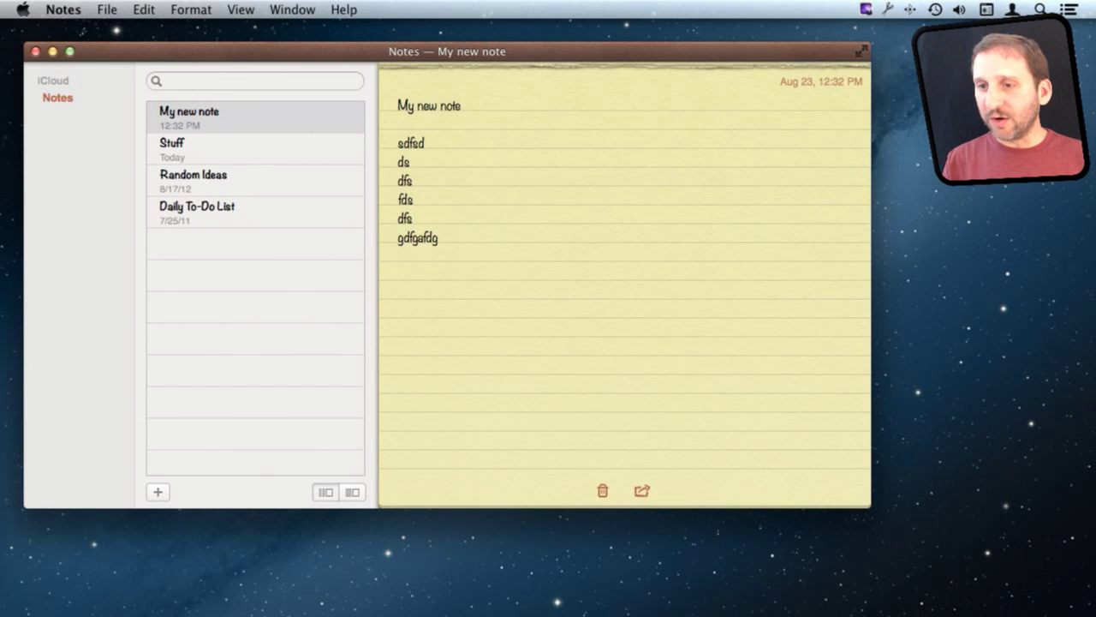
Step: Examine the delete and sharing options of My new note without applying any of them
right_click(268, 117)
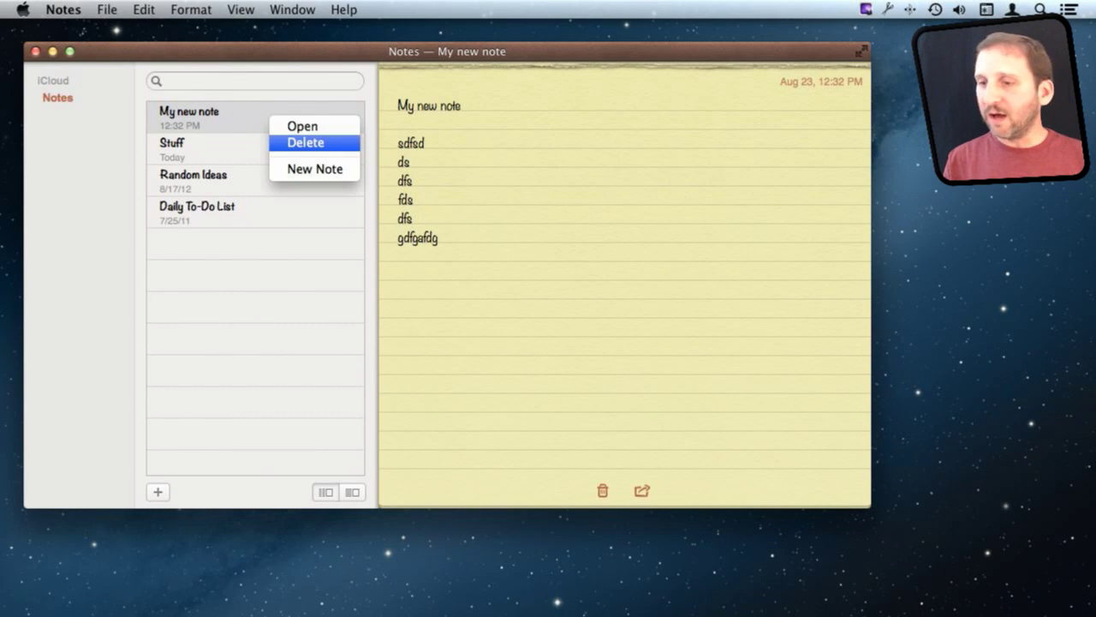
key("Escape")
left_click(642, 491)
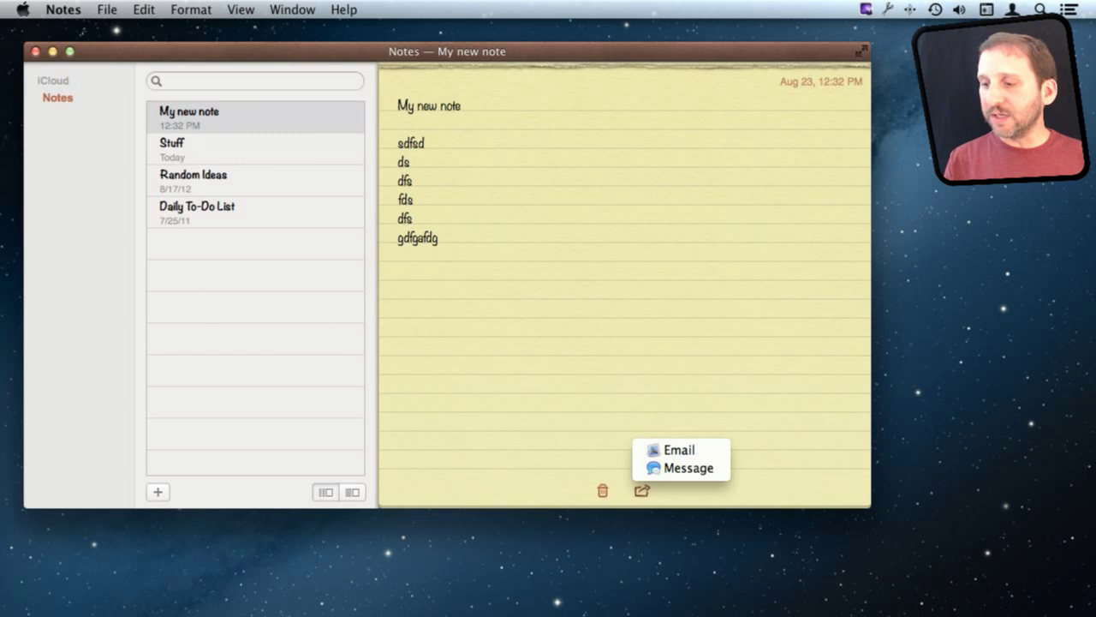
key("Escape")
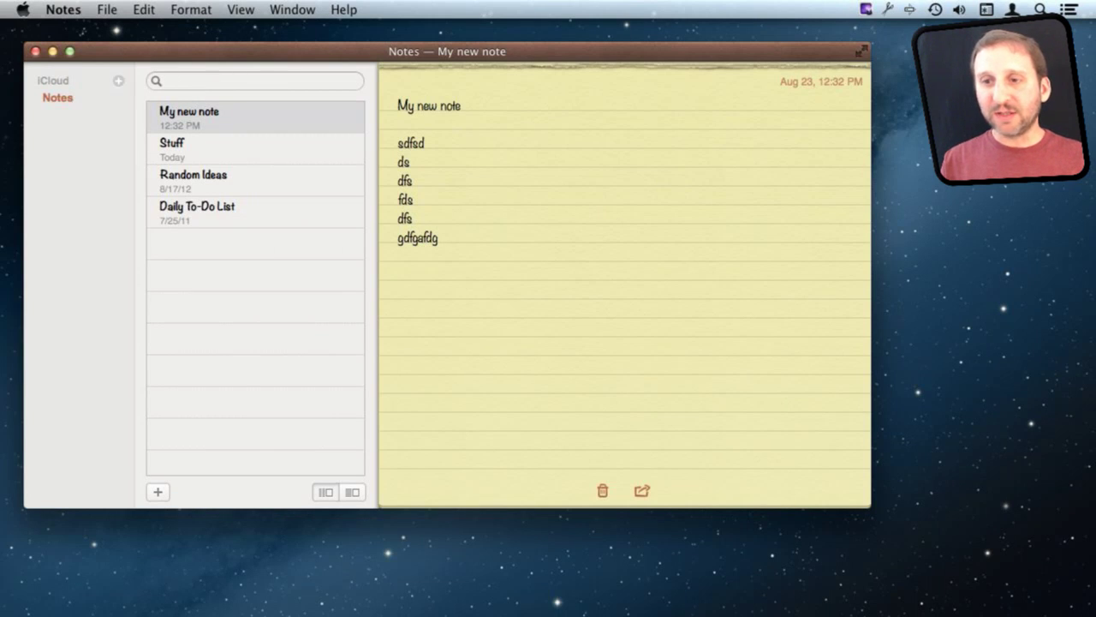
Step: Create a folder named "To Do Items" in the iCloud account
left_click(119, 80)
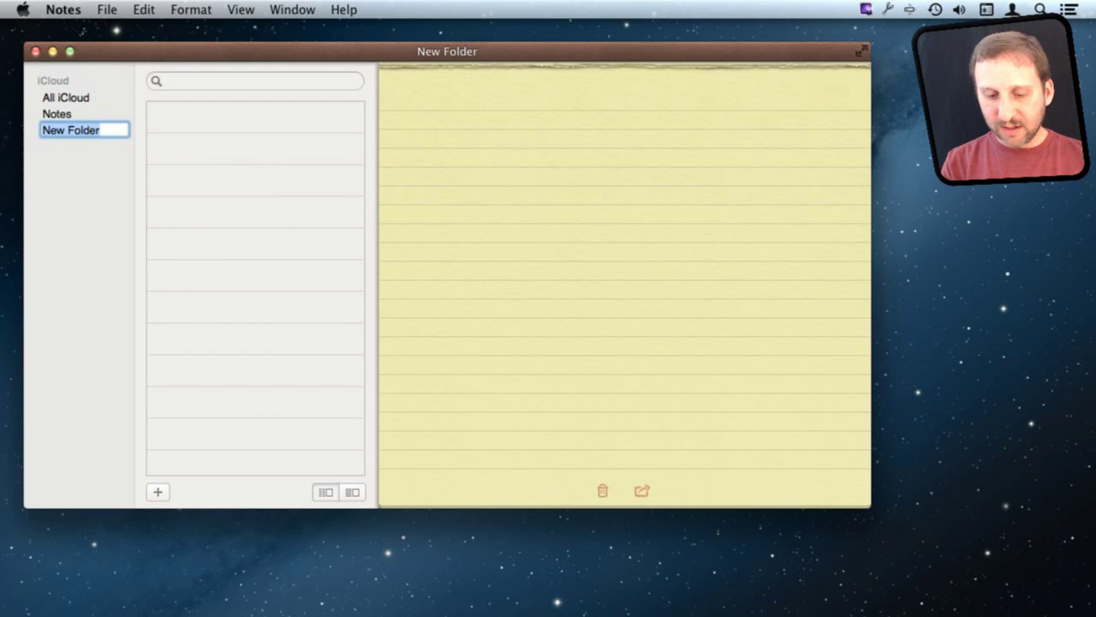
type("To Do Items")
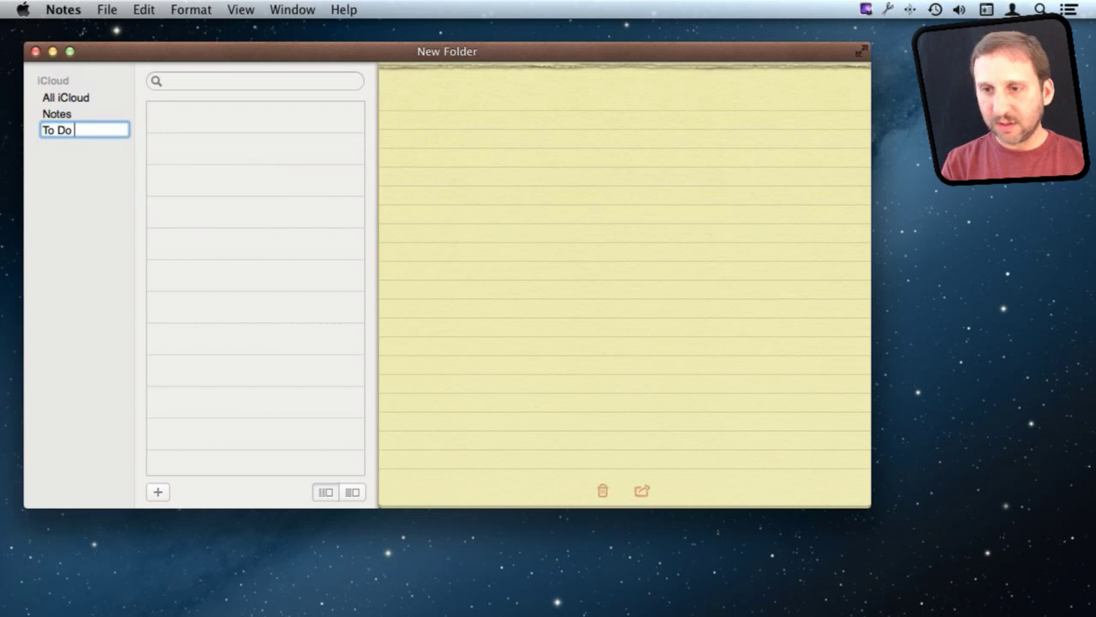
key("Return")
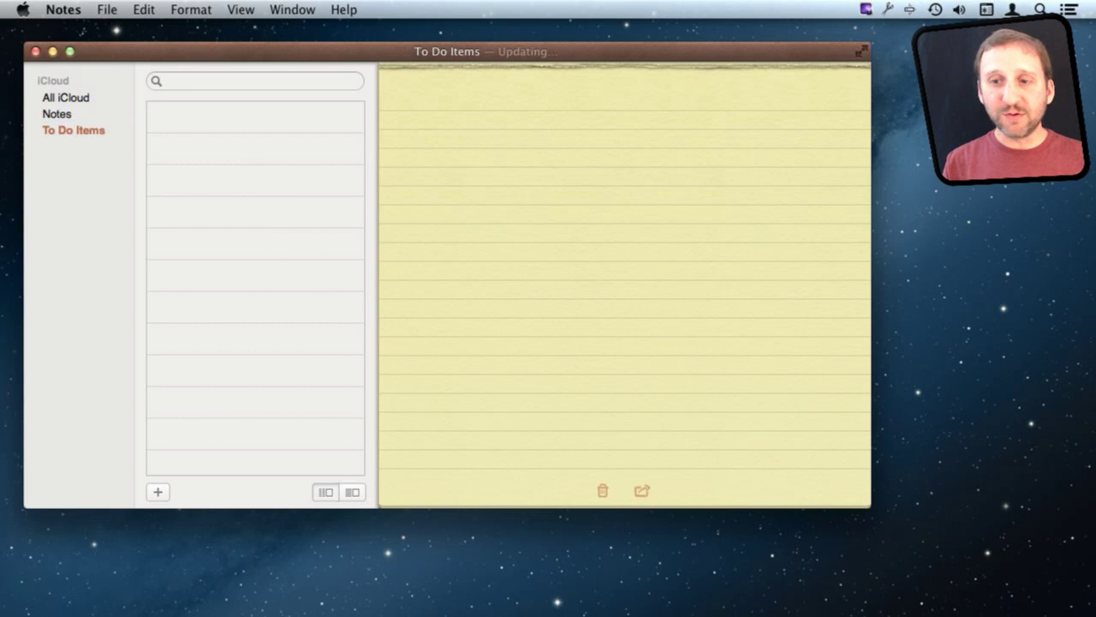
Step: View the contents of the iCloud folders Notes and To Do Items, ending on All iCloud
left_click(58, 114)
left_click(72, 130)
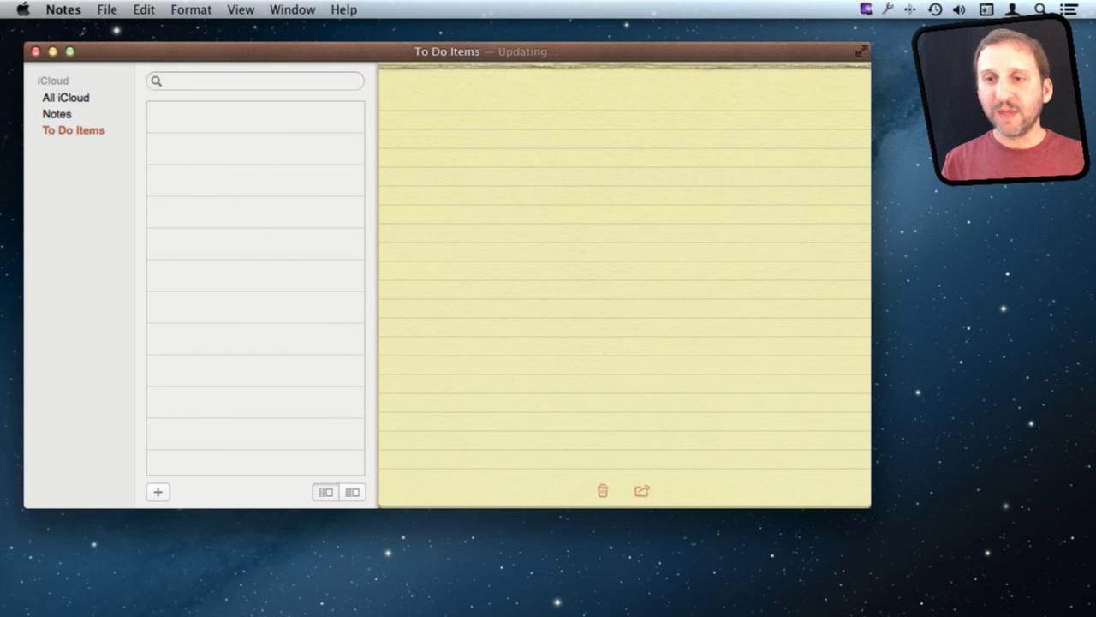
left_click(57, 114)
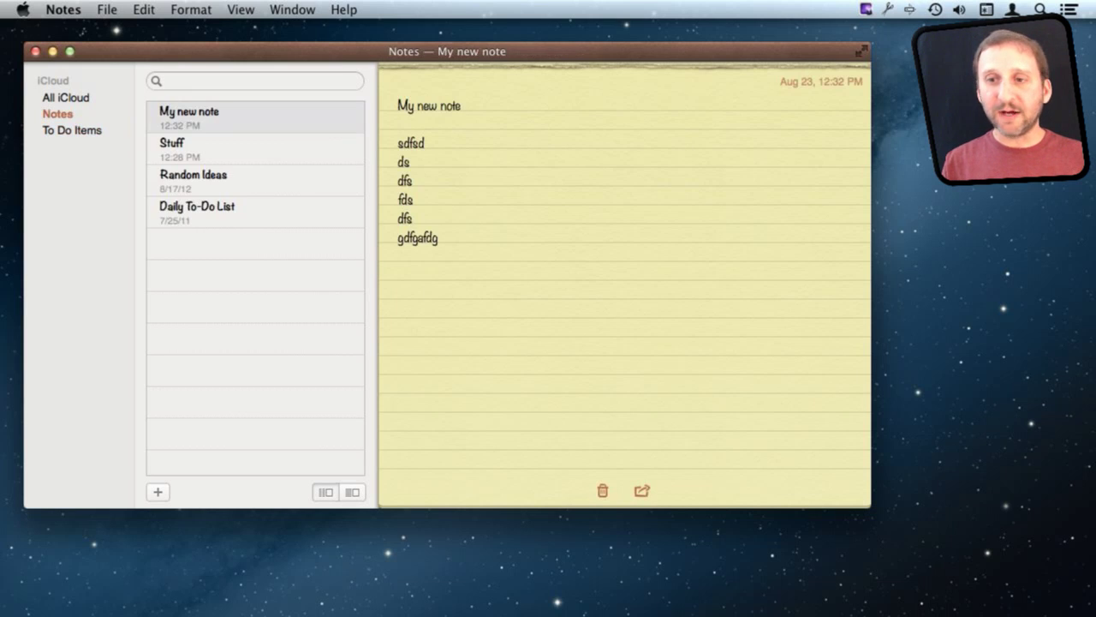
left_click(67, 98)
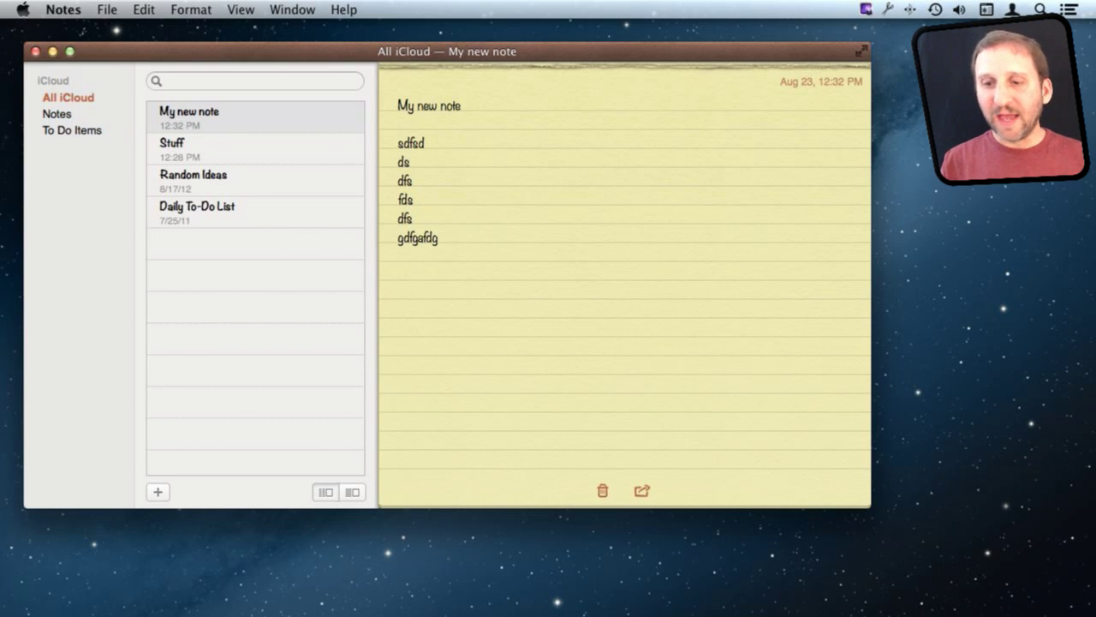
Step: Enable Notes for the Gmail account in the Mail, Contacts & Calendars settings of System Preferences
left_click(63, 9)
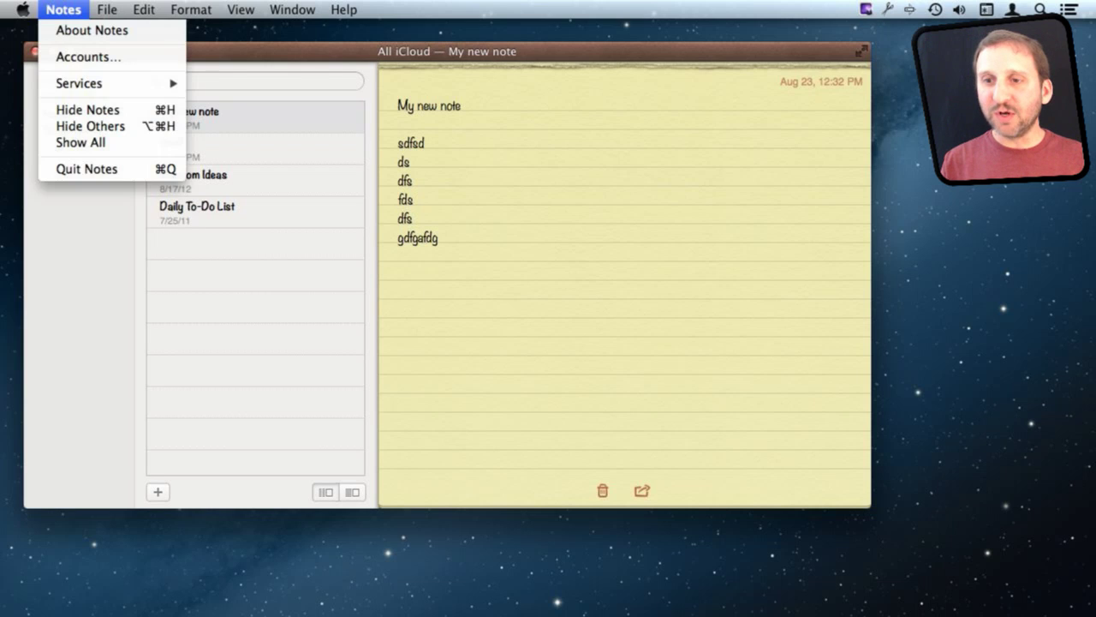
left_click(89, 56)
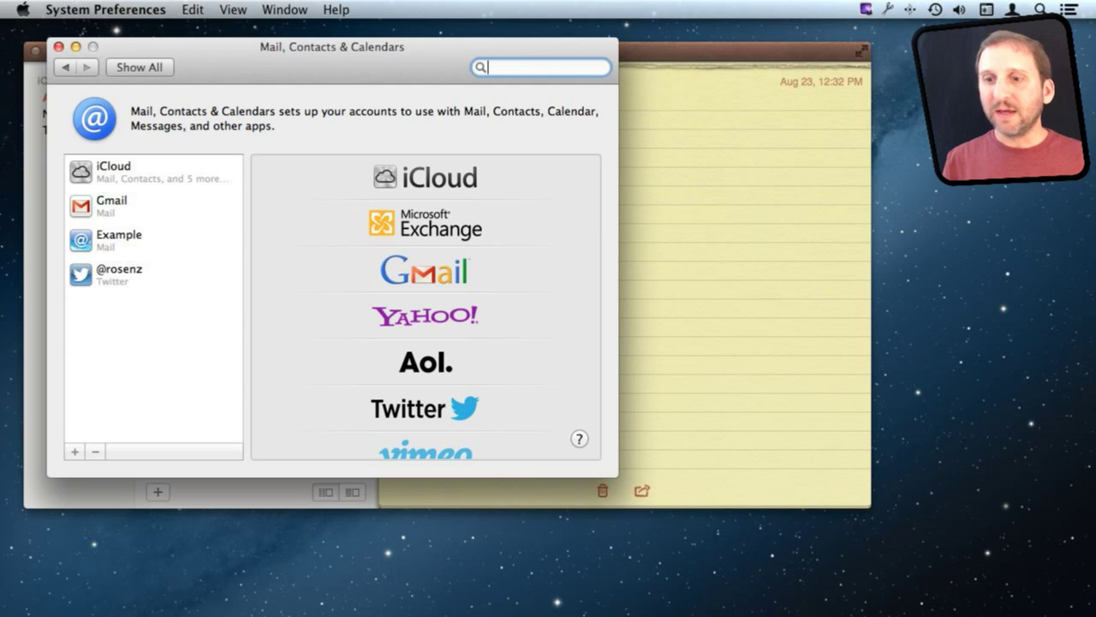
left_click(112, 206)
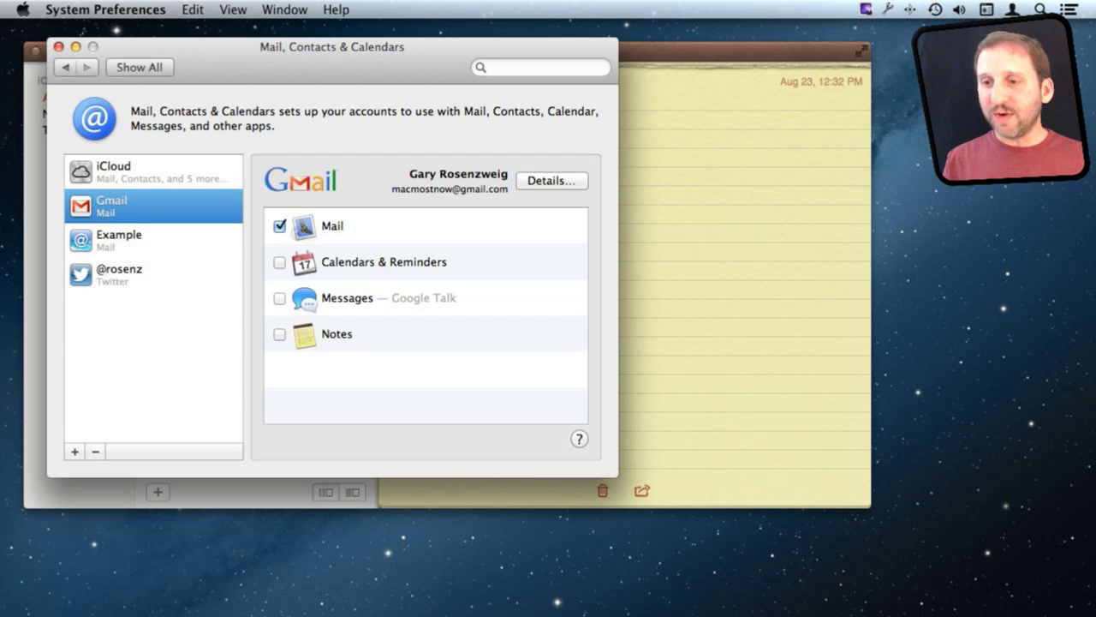
left_click(279, 334)
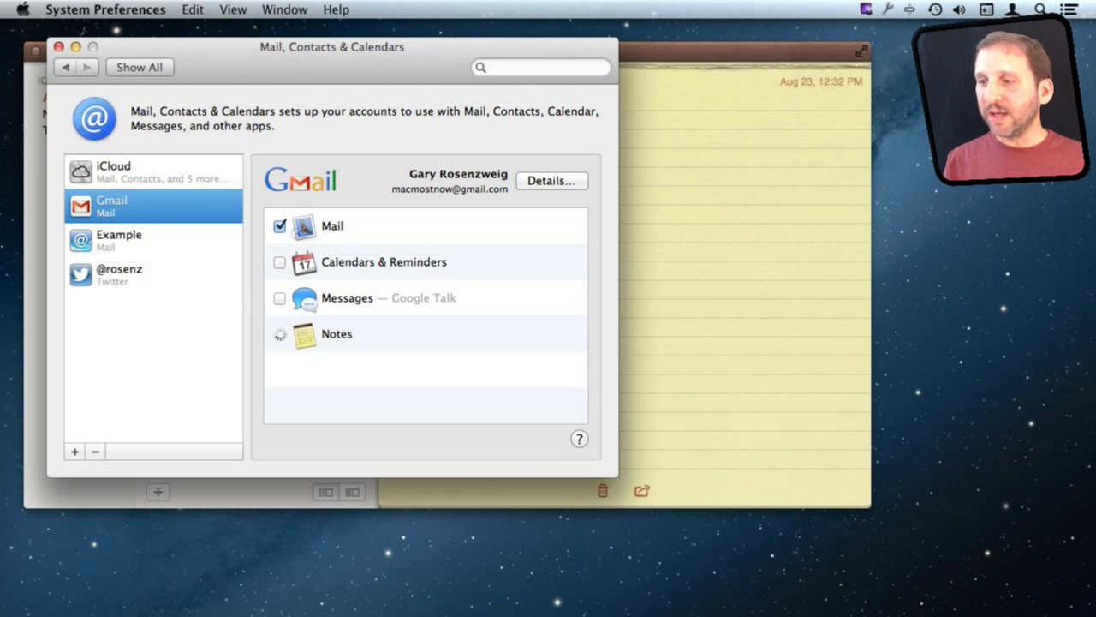
Step: Switch back to Notes, add a folder with the default name to the Gmail account and show the iCloud Notes folder
key("super+Tab")
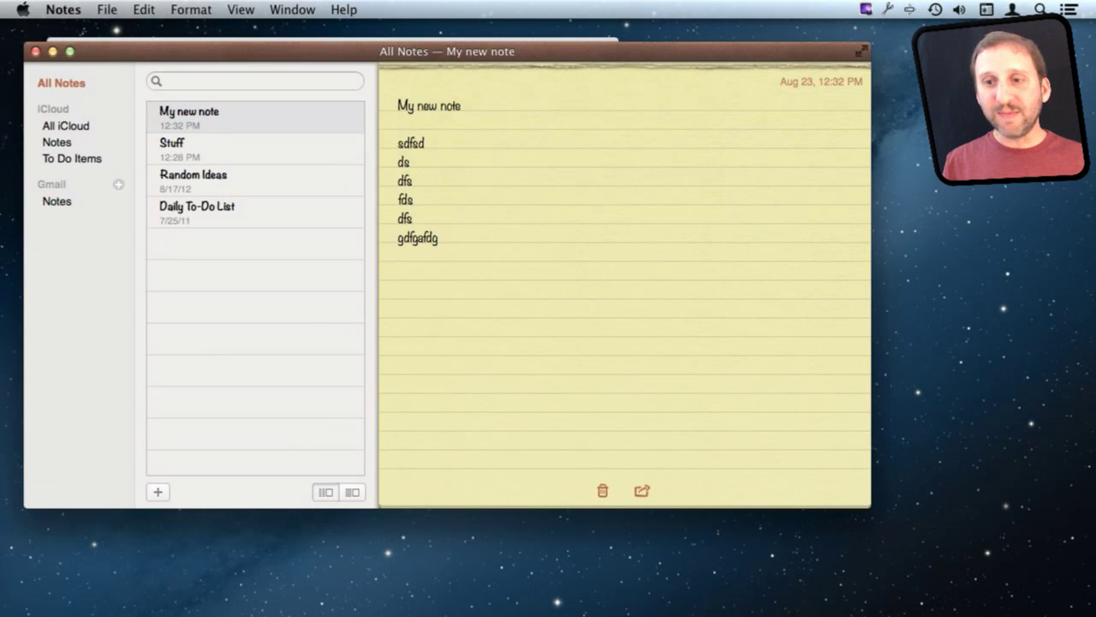
left_click(118, 184)
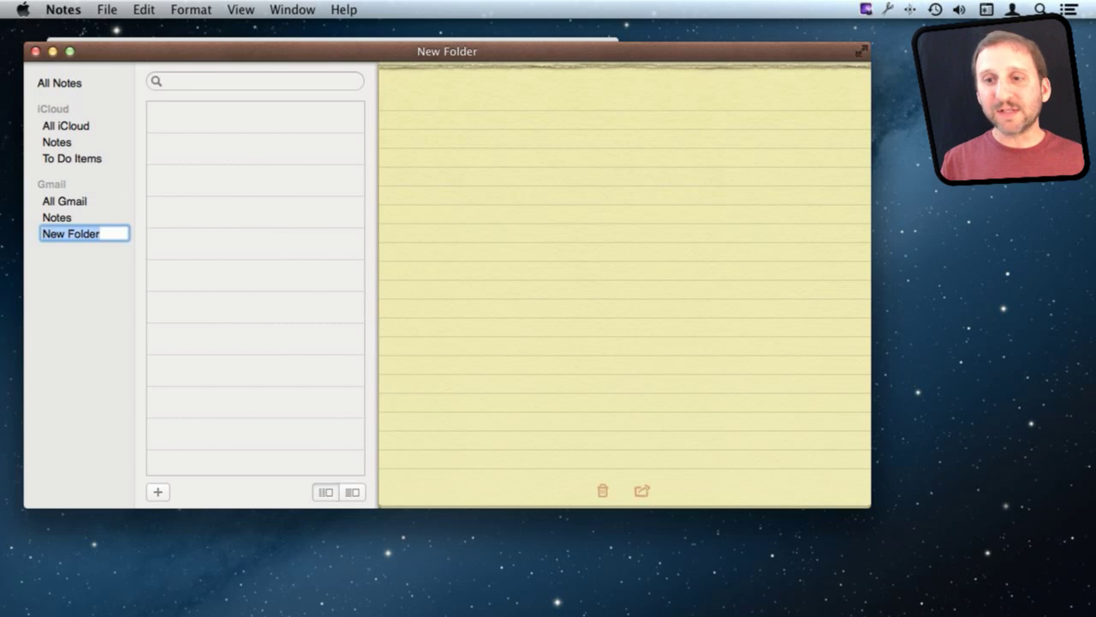
left_click(57, 142)
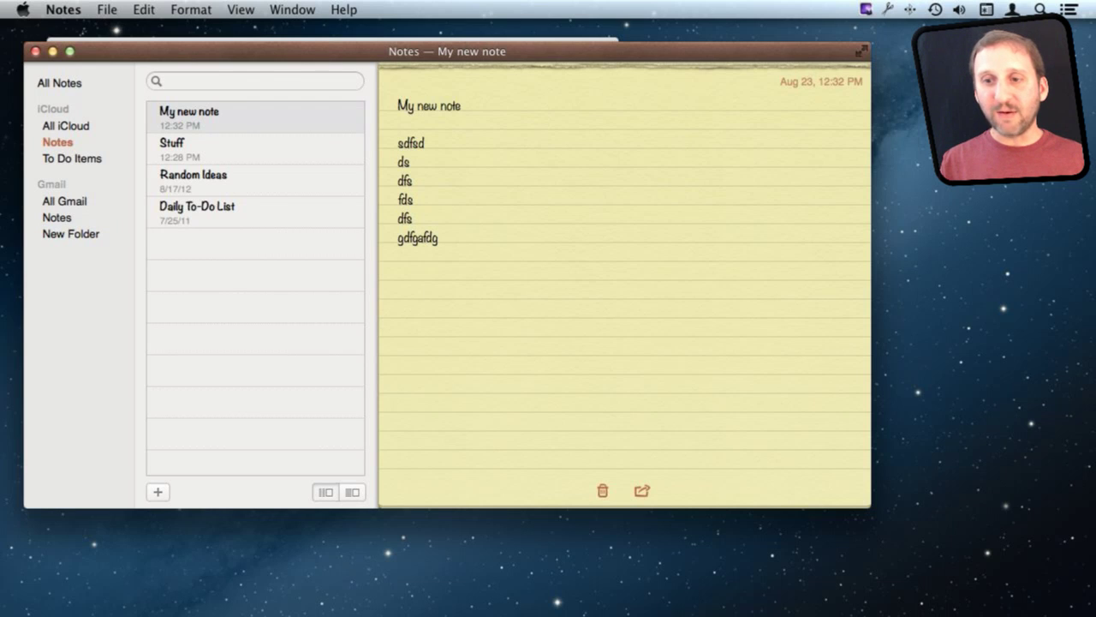
Step: Create an empty note in the Gmail Notes folder, move it to the iCloud Notes folder and check both folders
left_click(58, 218)
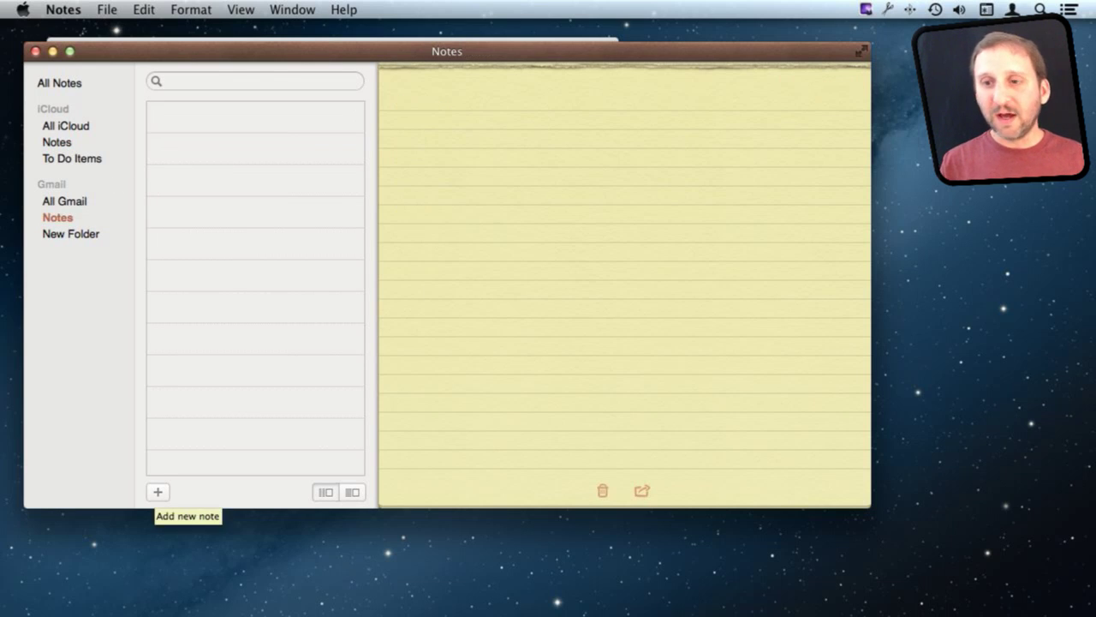
left_click(157, 492)
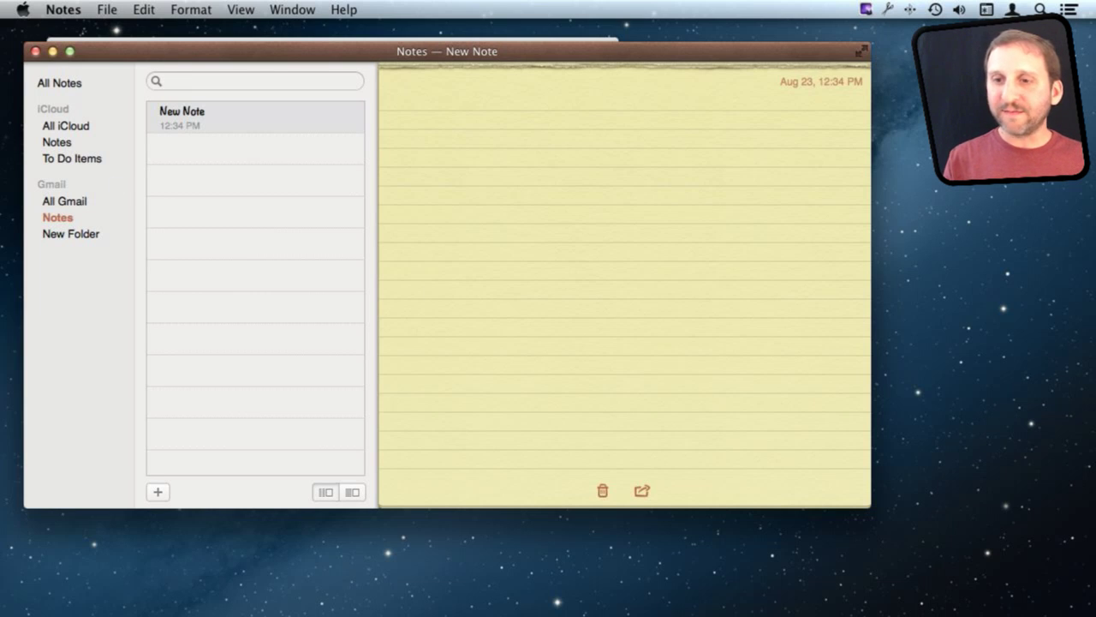
left_click_drag(194, 120, 55, 139)
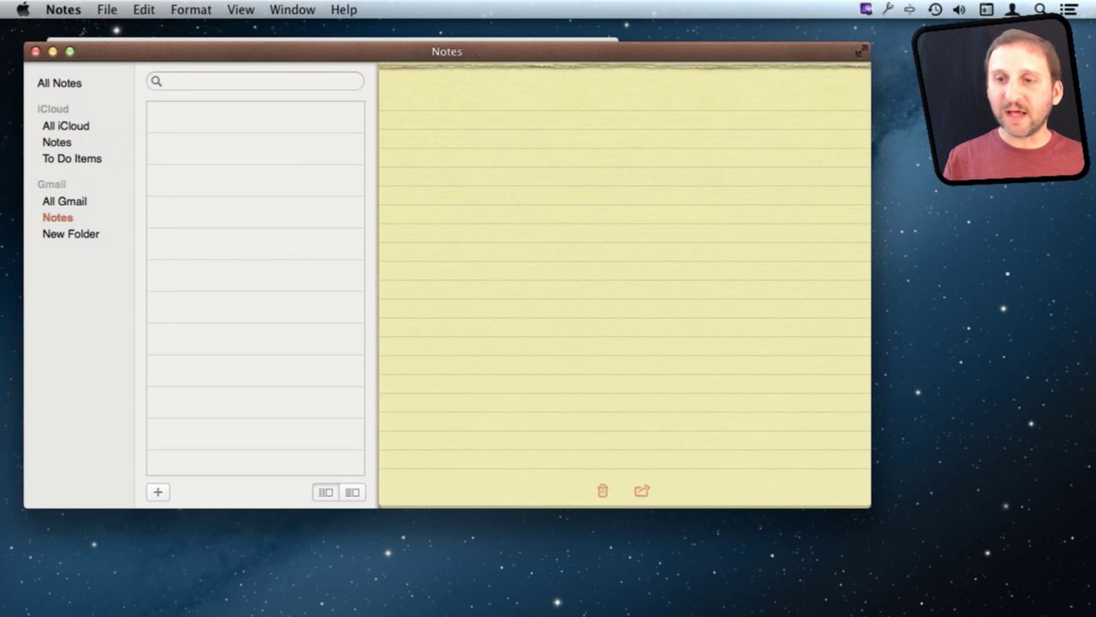
left_click(55, 141)
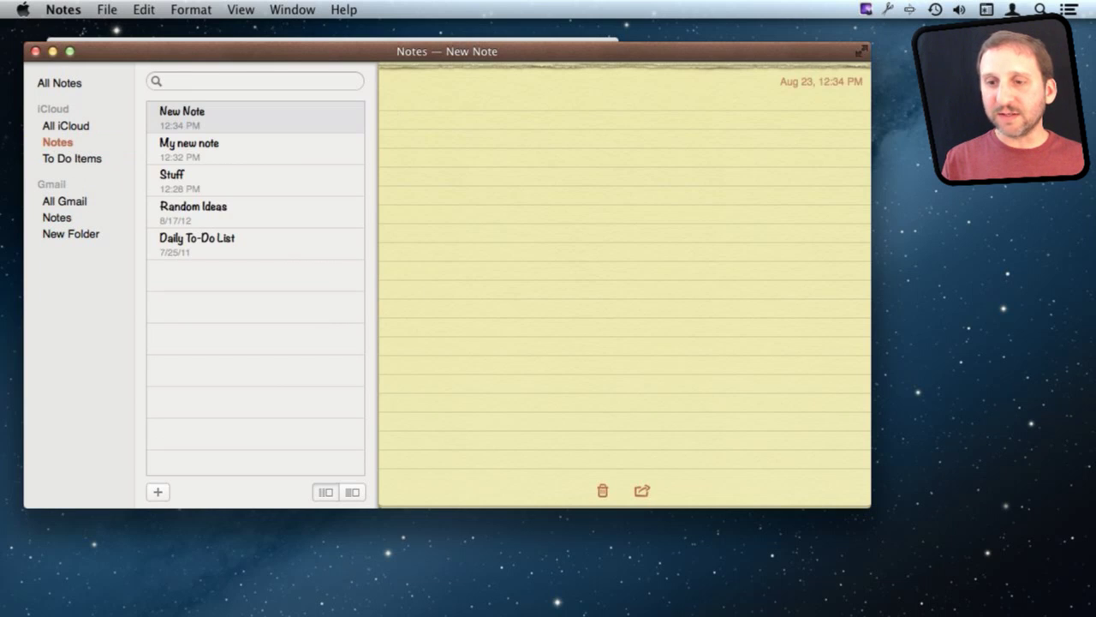
left_click(57, 217)
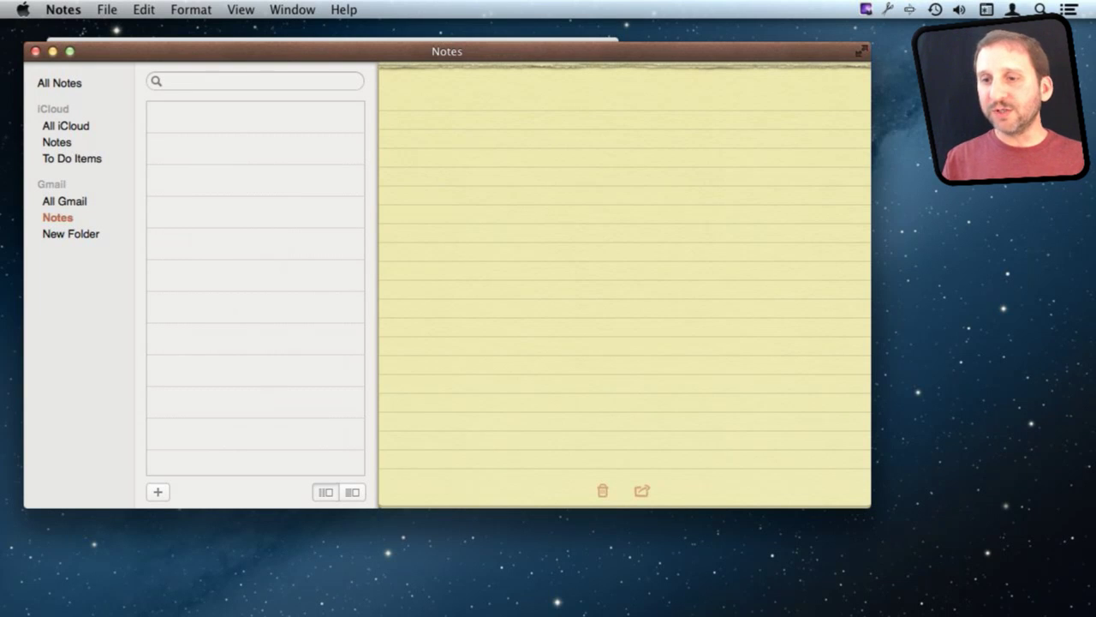
Step: Open the Random Ideas note from iCloud Notes in its own window, enlarge it and move it clear of the note list
left_click(57, 142)
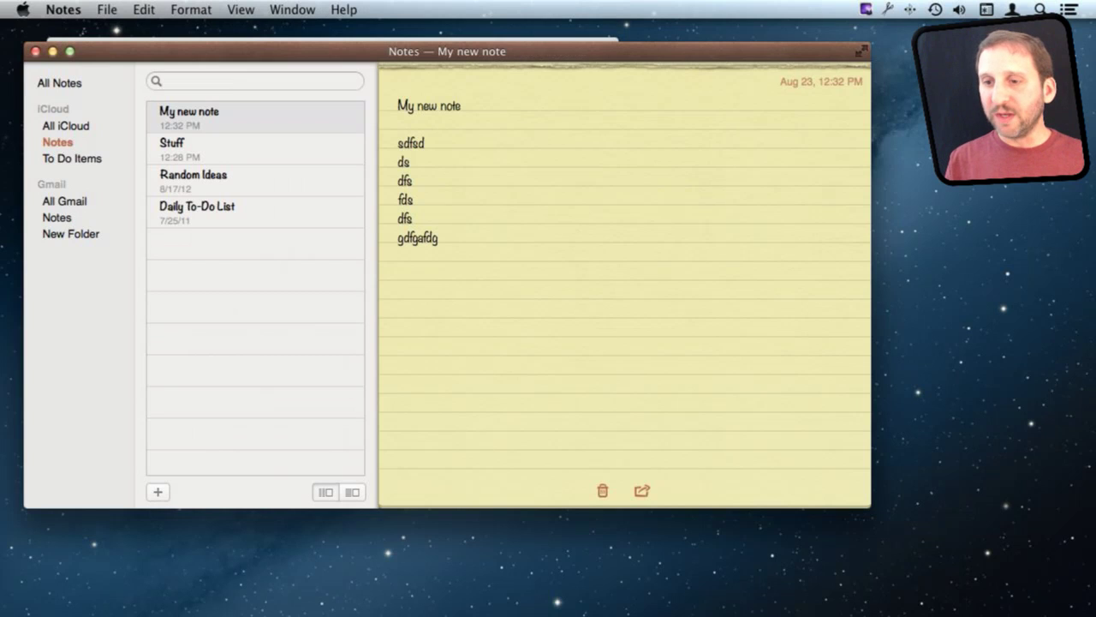
double_click(194, 180)
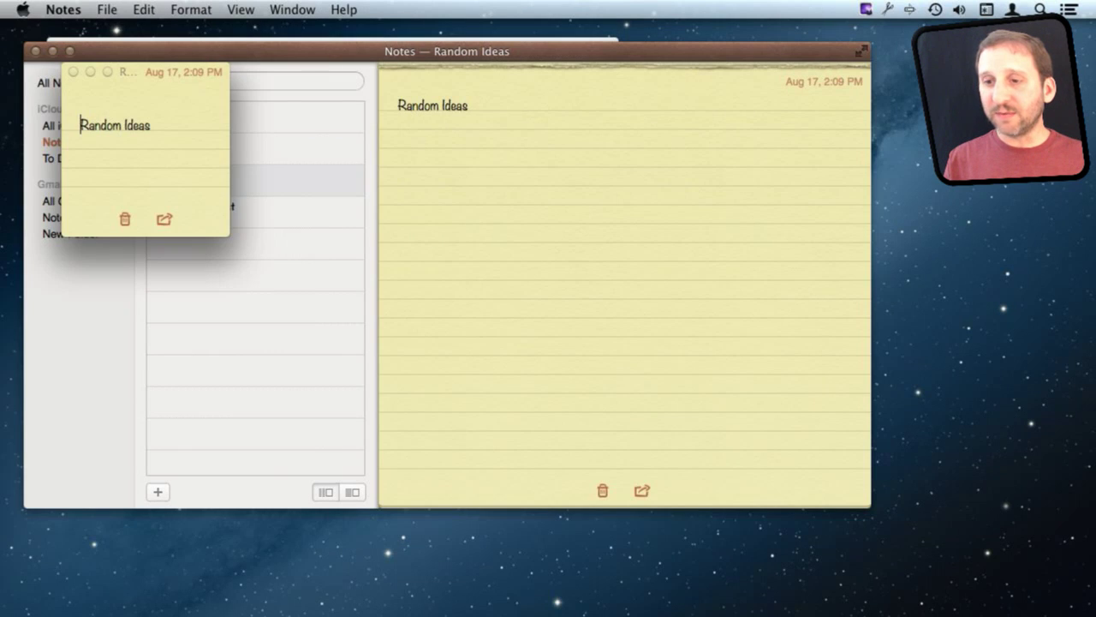
left_click_drag(135, 70, 478, 42)
left_click_drag(573, 208, 714, 417)
left_click_drag(505, 43, 891, 44)
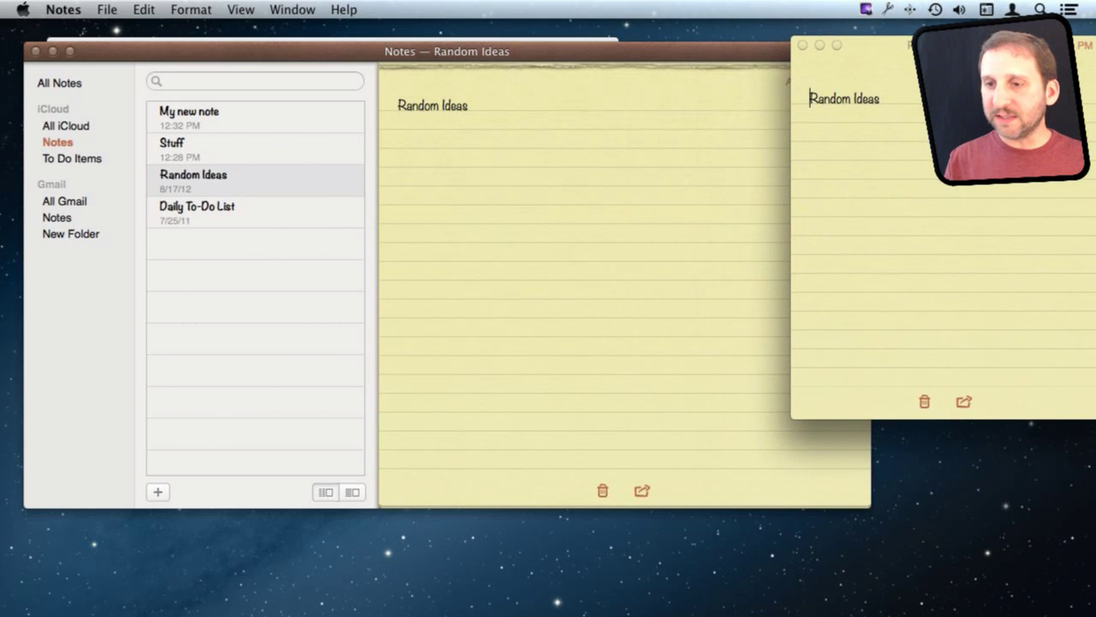
Step: Open the Daily To-Do List note in its own window, move it off the folder list and bring the Random Ideas window forward
double_click(197, 212)
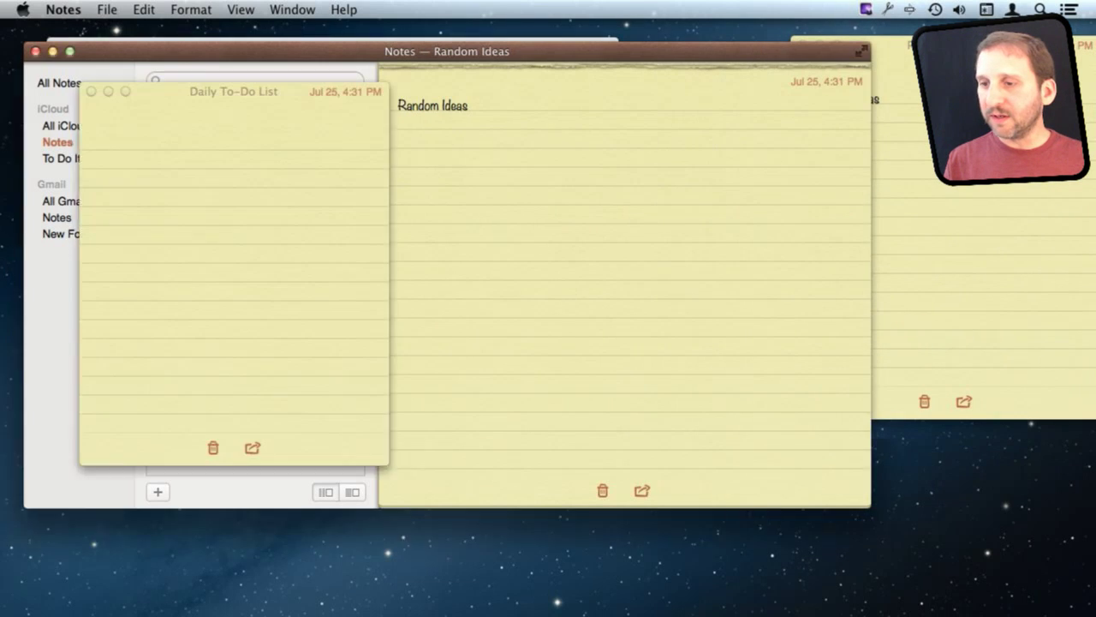
left_click_drag(197, 93, 386, 158)
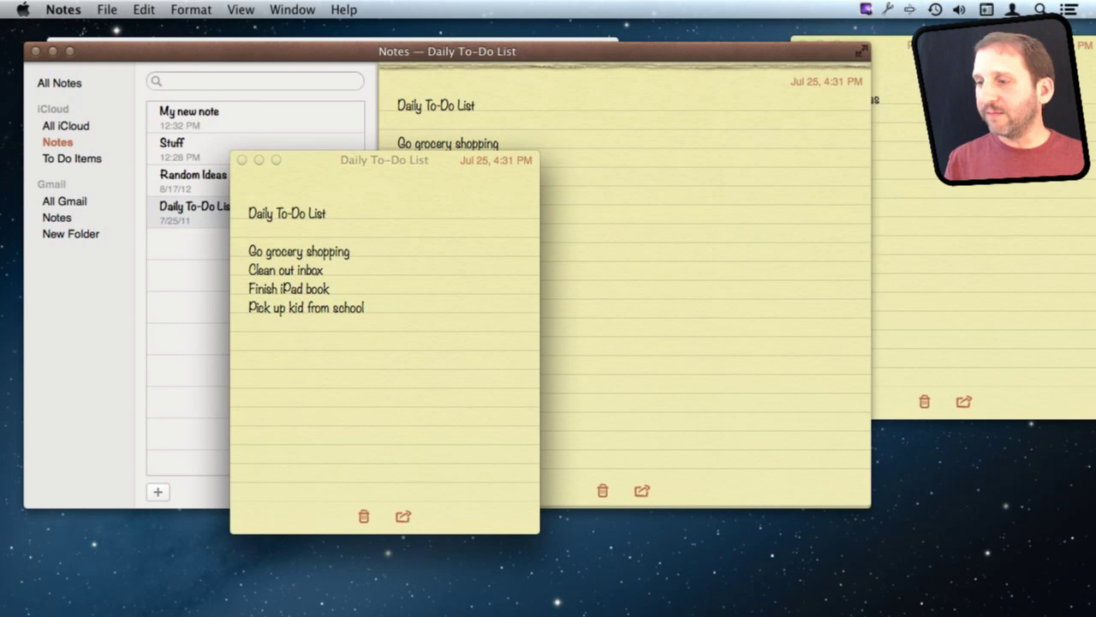
left_click(959, 48)
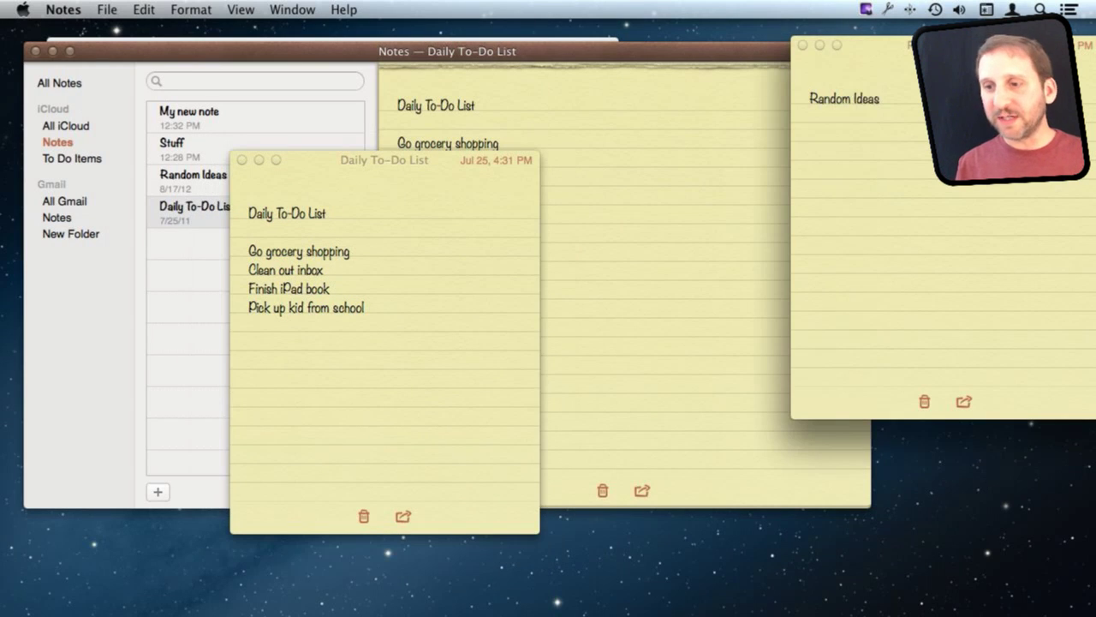